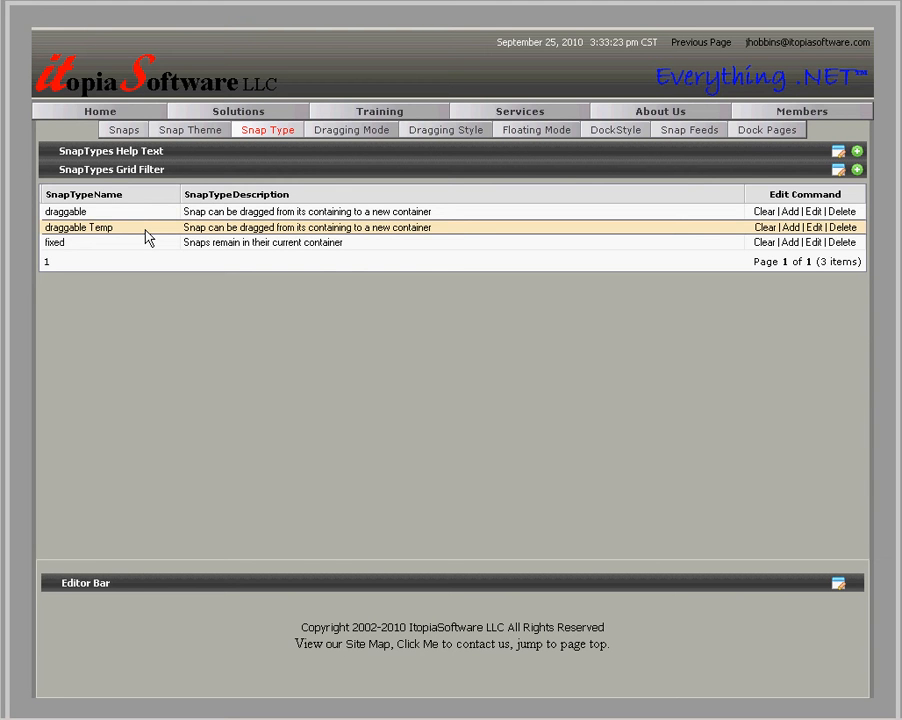
Copy the draggable Temp snap type into a new record named draggable TempClone, keeping its description, and insert it
{"action": "left_click", "coordinate": [762, 228]}
{"action": "left_click", "coordinate": [792, 228]}
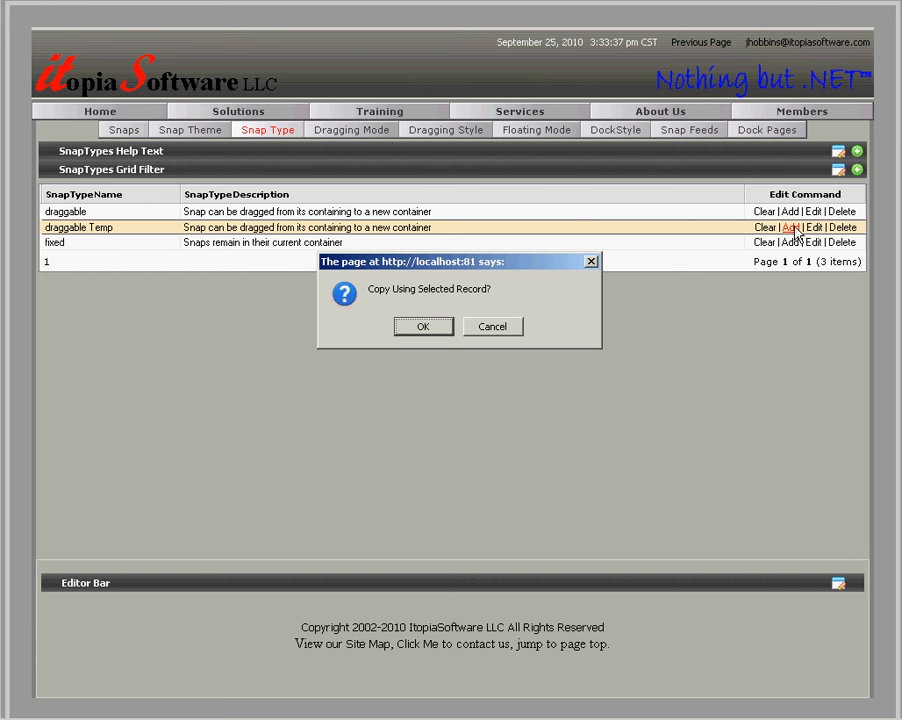
{"action": "left_click", "coordinate": [424, 327]}
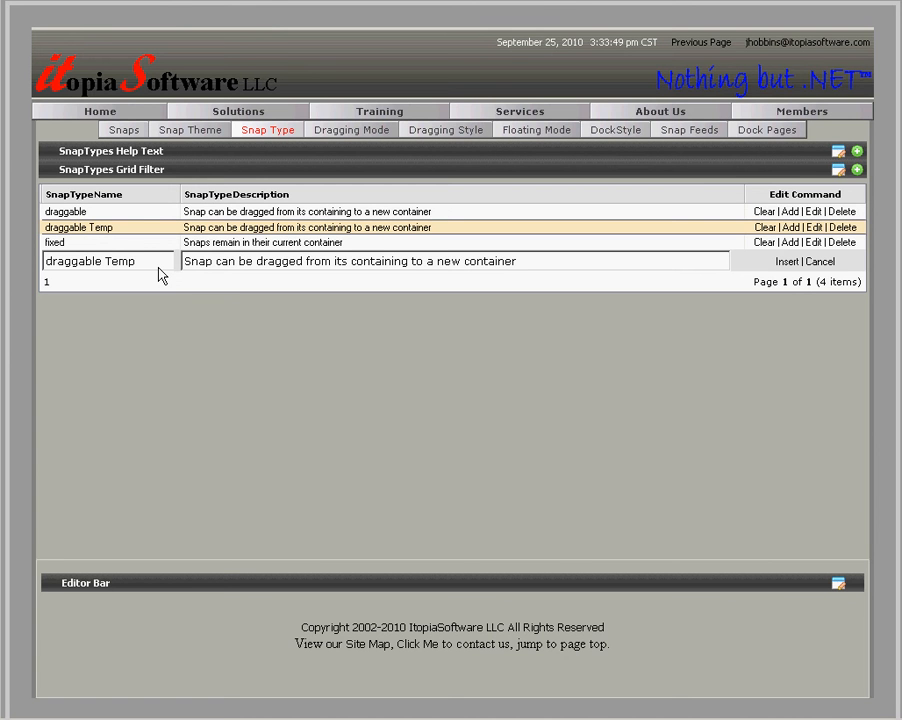
{"action": "type", "text": "Clone"}
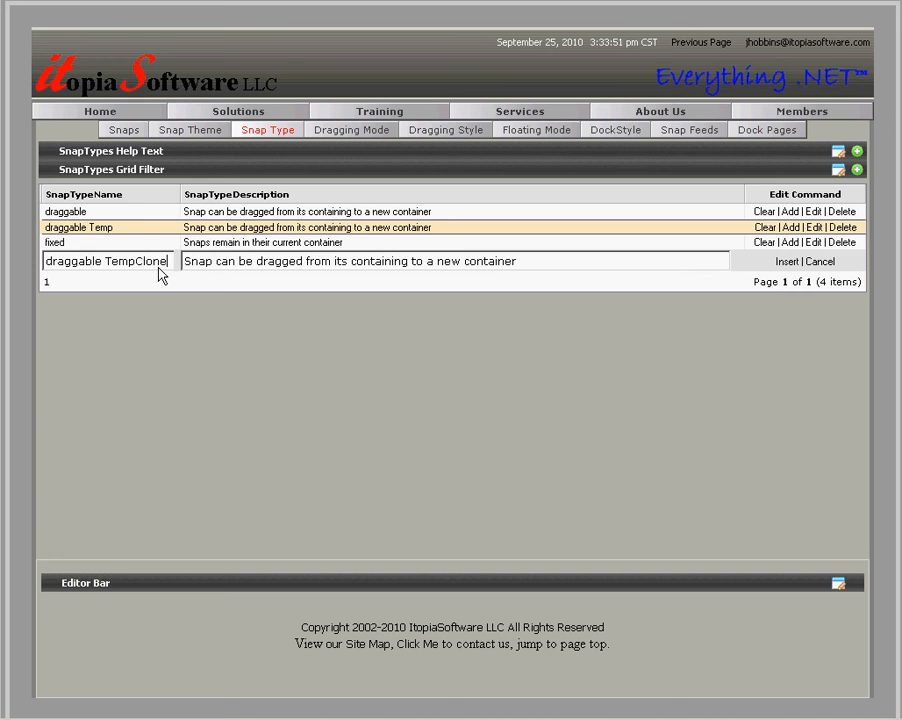
{"action": "left_click", "coordinate": [787, 262]}
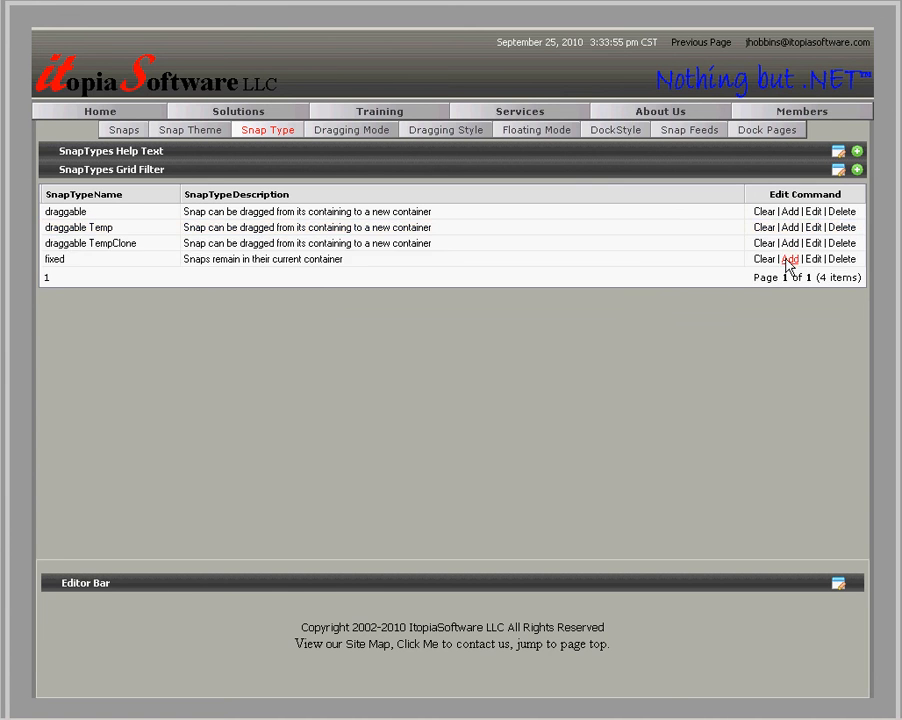
Rename the draggable TempClone snap type as draggable TempUpdate and save the record
{"action": "left_click", "coordinate": [112, 248]}
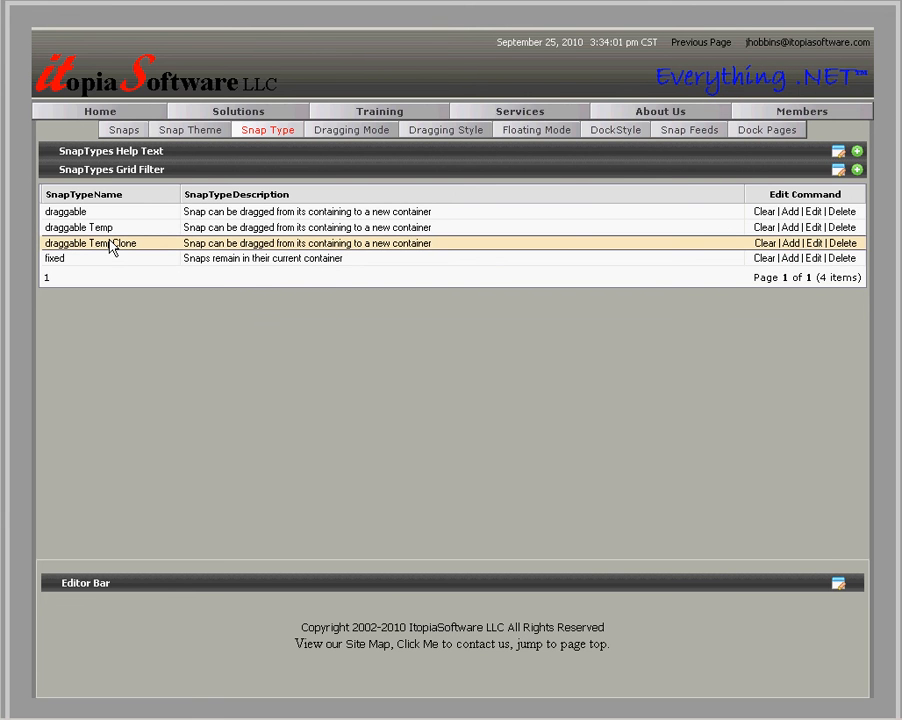
{"action": "double_click", "coordinate": [112, 248]}
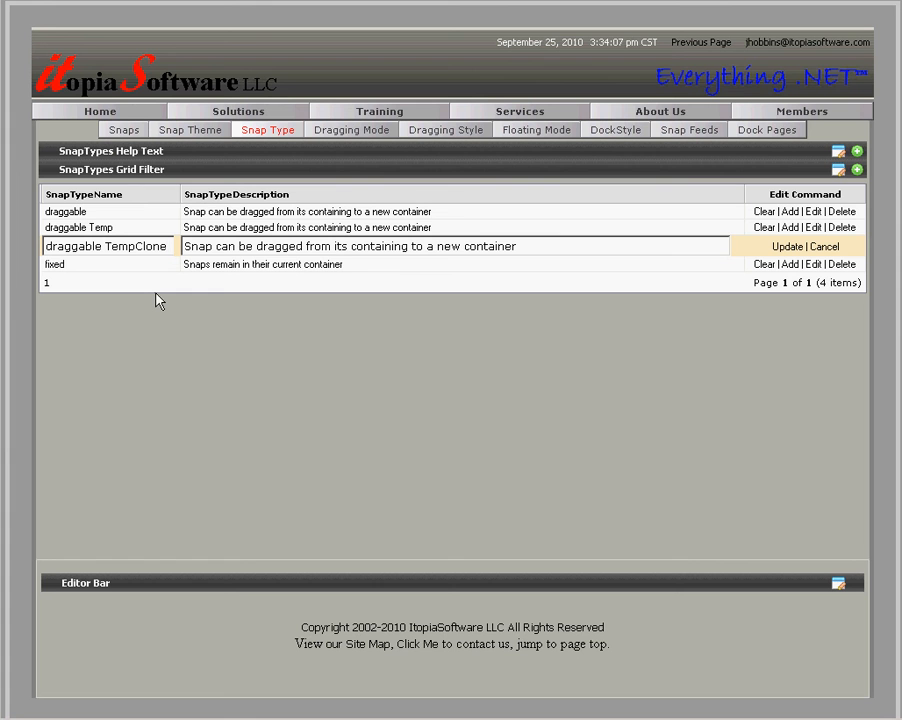
{"action": "key", "text": "BackSpace"}
{"action": "key", "text": "BackSpace"}
{"action": "key", "text": "BackSpace"}
{"action": "key", "text": "BackSpace"}
{"action": "key", "text": "BackSpace"}
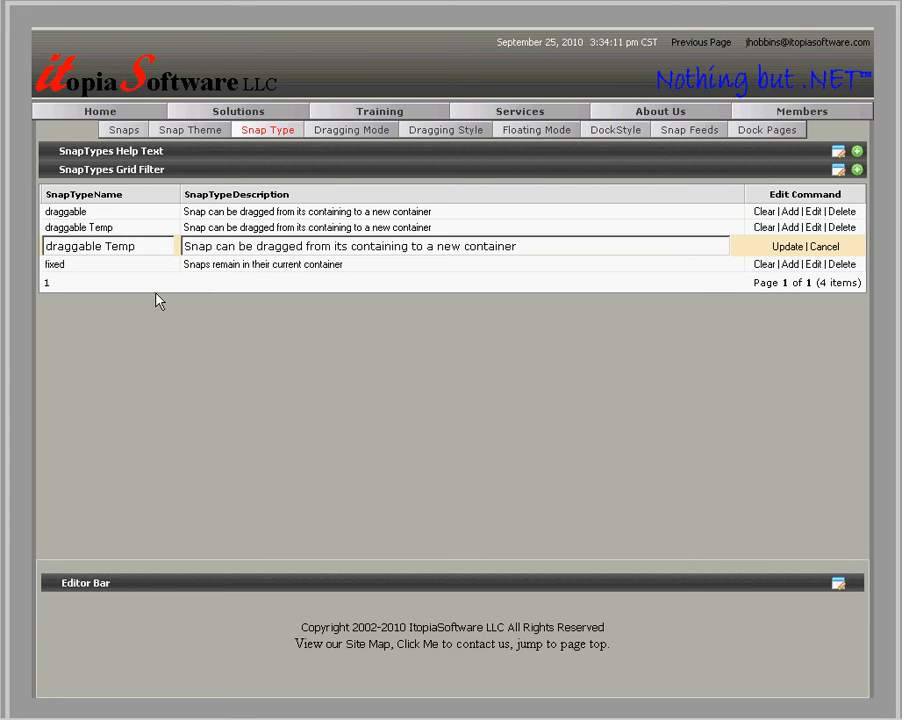
{"action": "type", "text": "Update"}
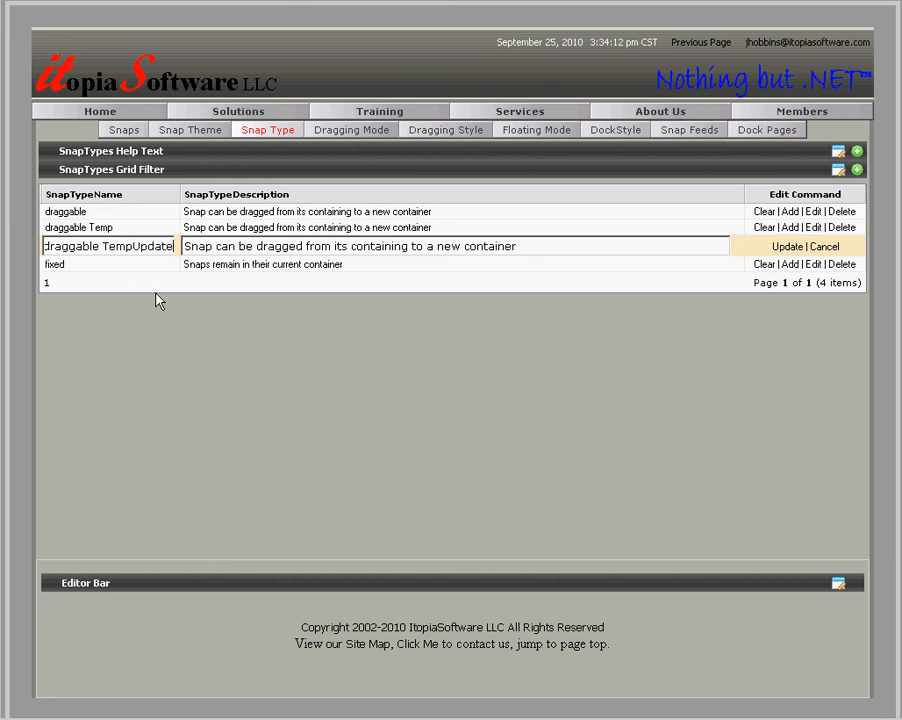
{"action": "left_click", "coordinate": [787, 247]}
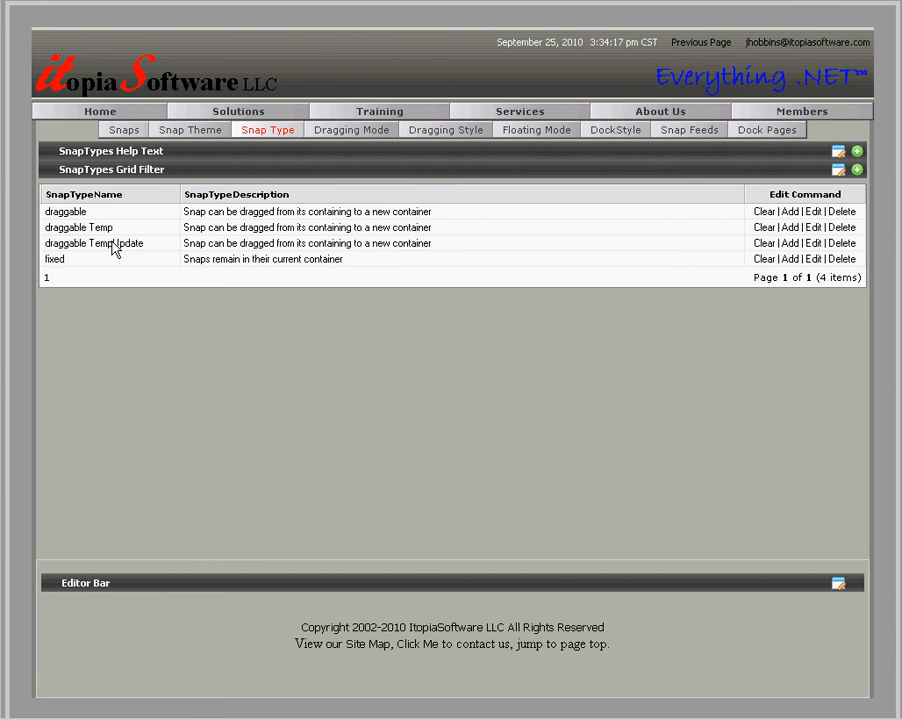
Add a blank snap type record without copying, named FreshRow with the description Fresh Row Of Data, and insert it
{"action": "left_click", "coordinate": [790, 243]}
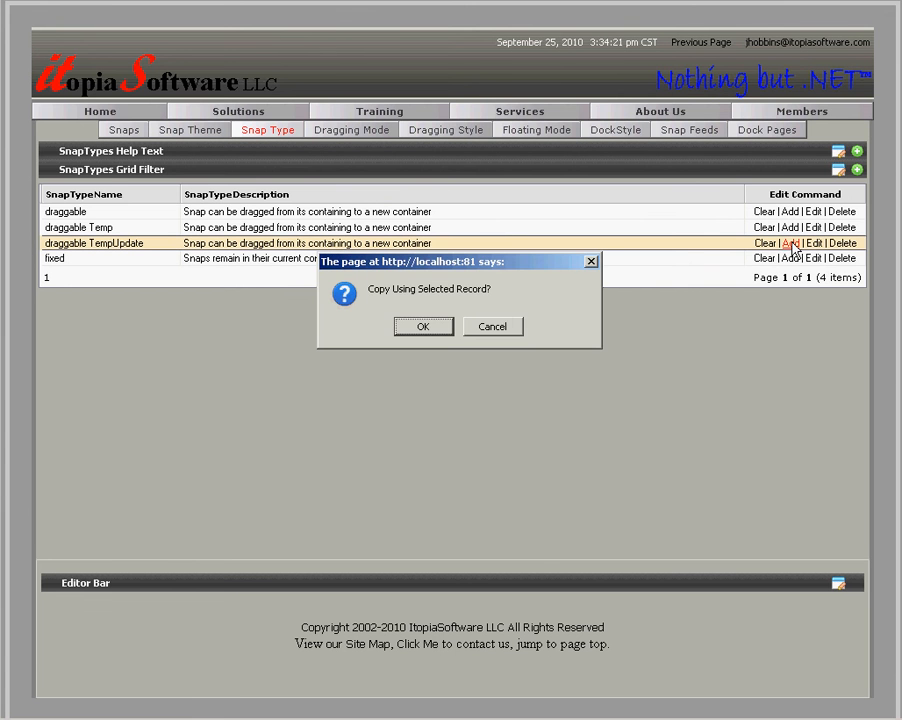
{"action": "left_click", "coordinate": [514, 327]}
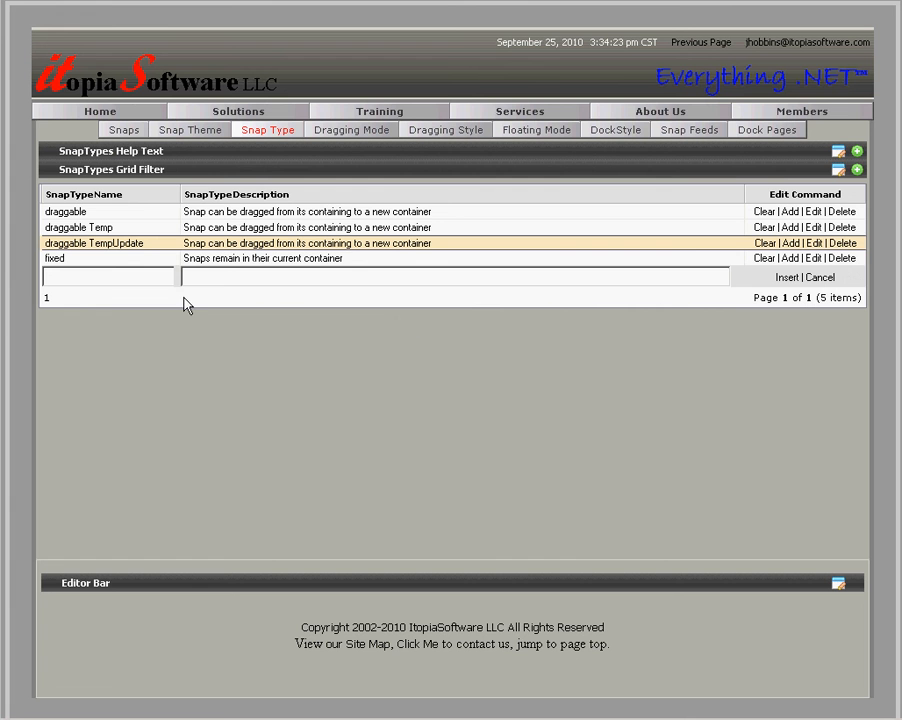
{"action": "left_click", "coordinate": [154, 280]}
{"action": "type", "text": "Fre"}
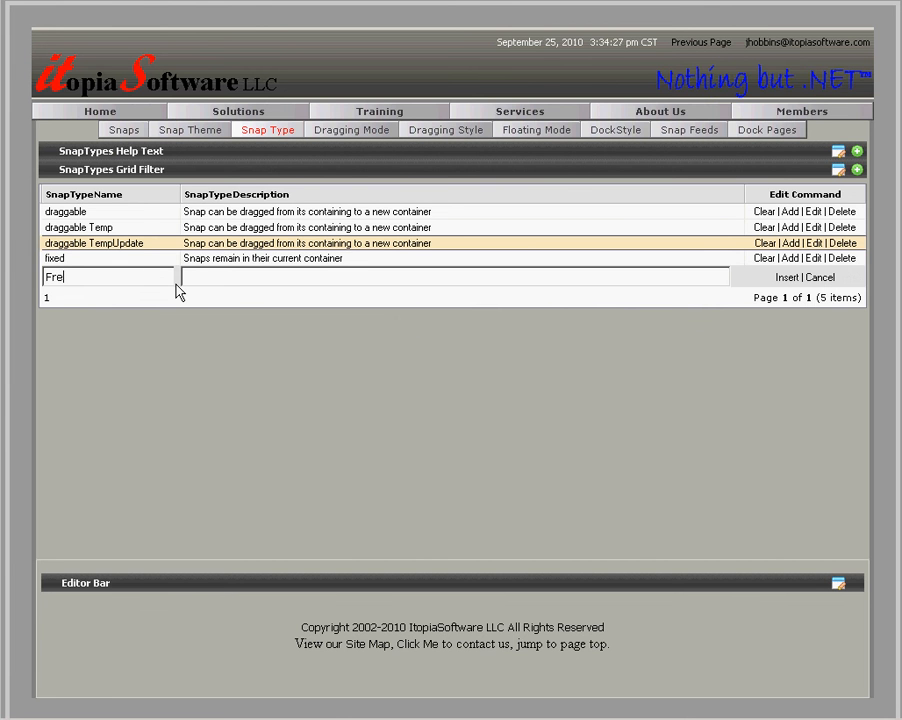
{"action": "type", "text": "shRow"}
{"action": "key", "text": "Tab"}
{"action": "type", "text": "Fre"}
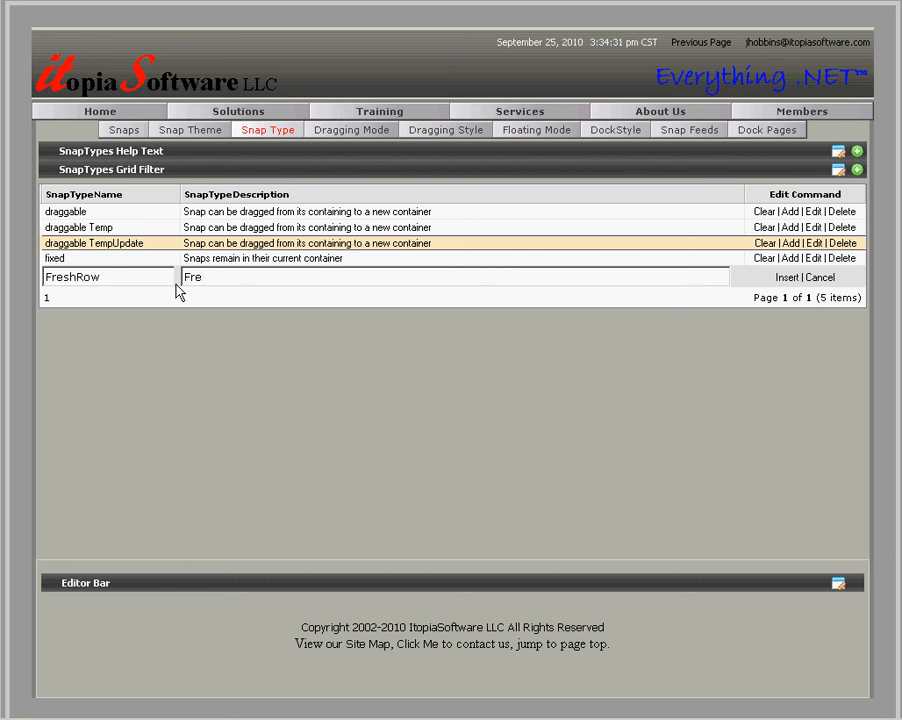
{"action": "type", "text": "sh Row Of Data"}
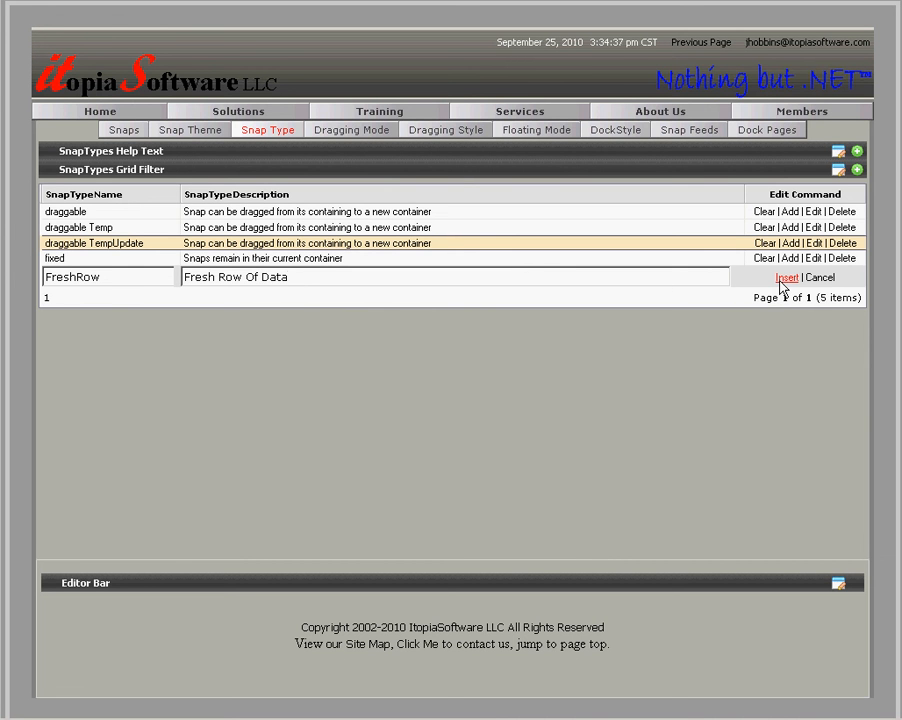
{"action": "left_click", "coordinate": [784, 280]}
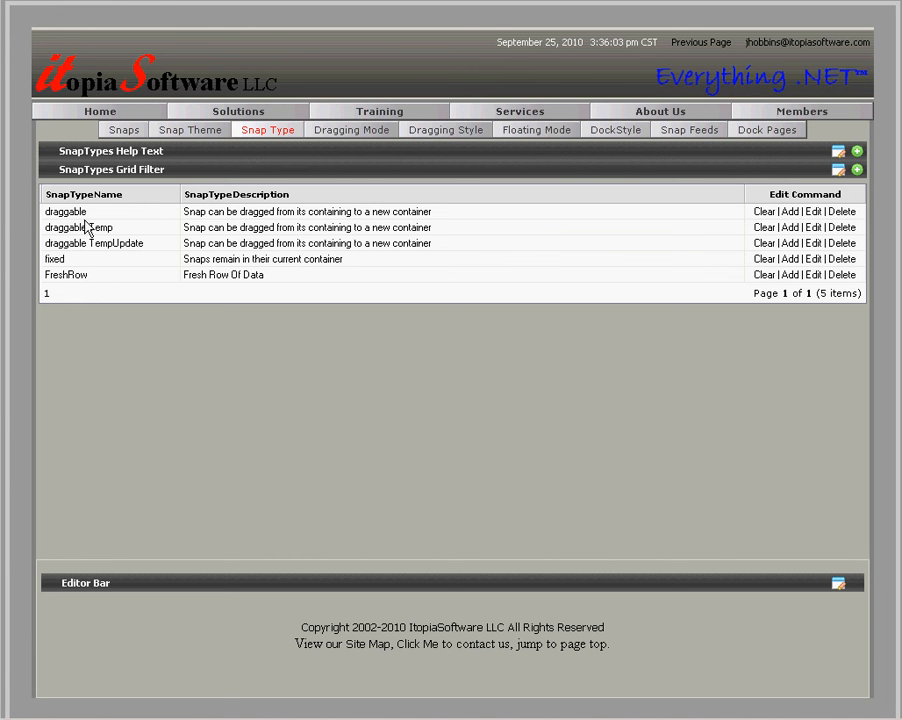
Delete the FreshRow record from the snap types grid and confirm the deletion
{"action": "left_click", "coordinate": [76, 277]}
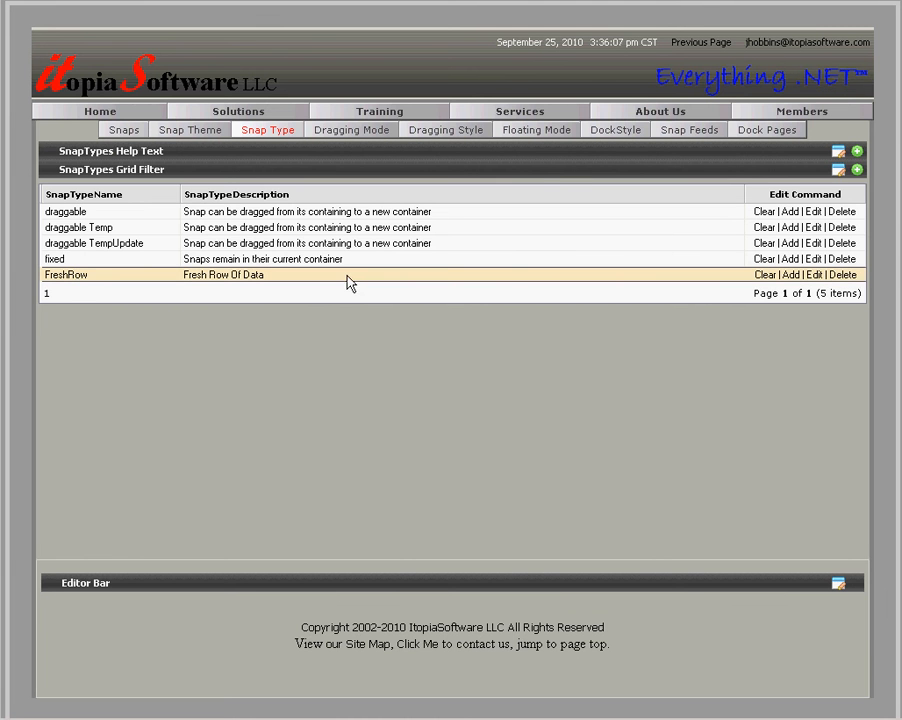
{"action": "left_click", "coordinate": [843, 275]}
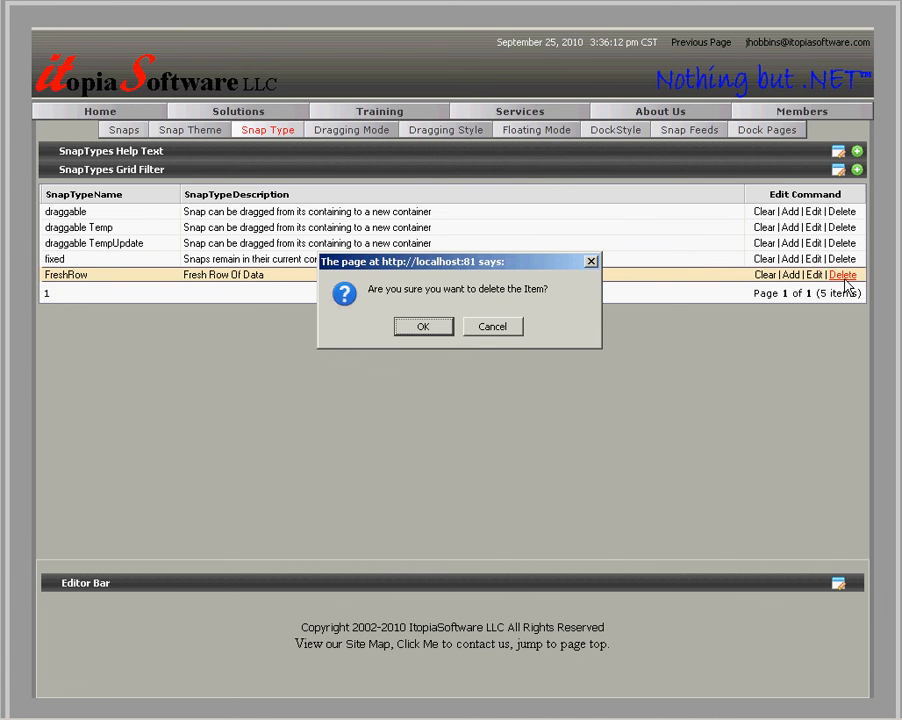
{"action": "left_click", "coordinate": [435, 325]}
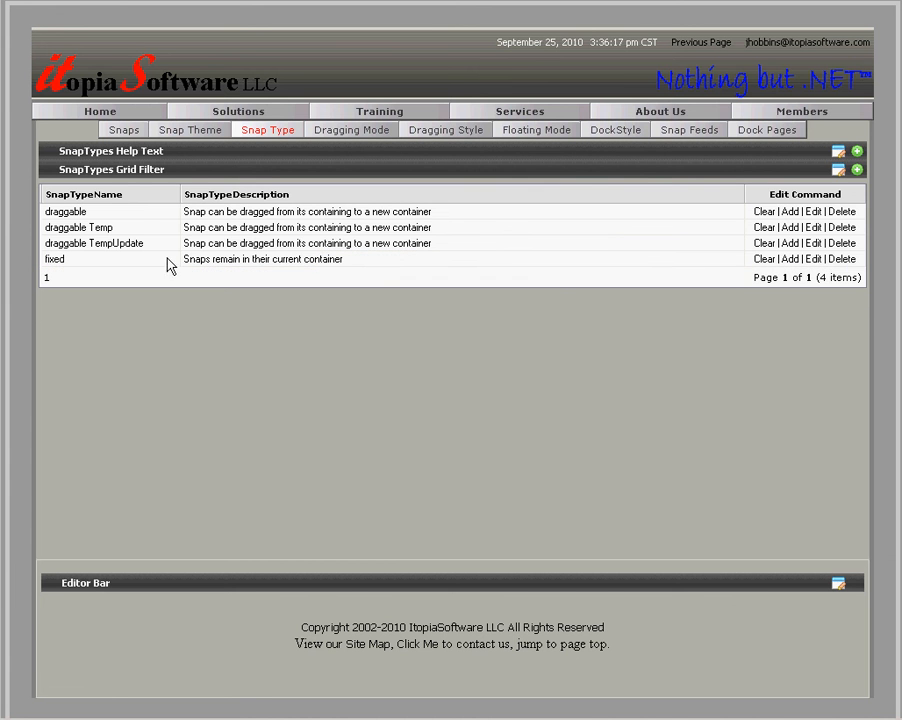
Delete the draggable TempUpdate and draggable Temp records from the snap types grid
{"action": "left_click", "coordinate": [128, 254]}
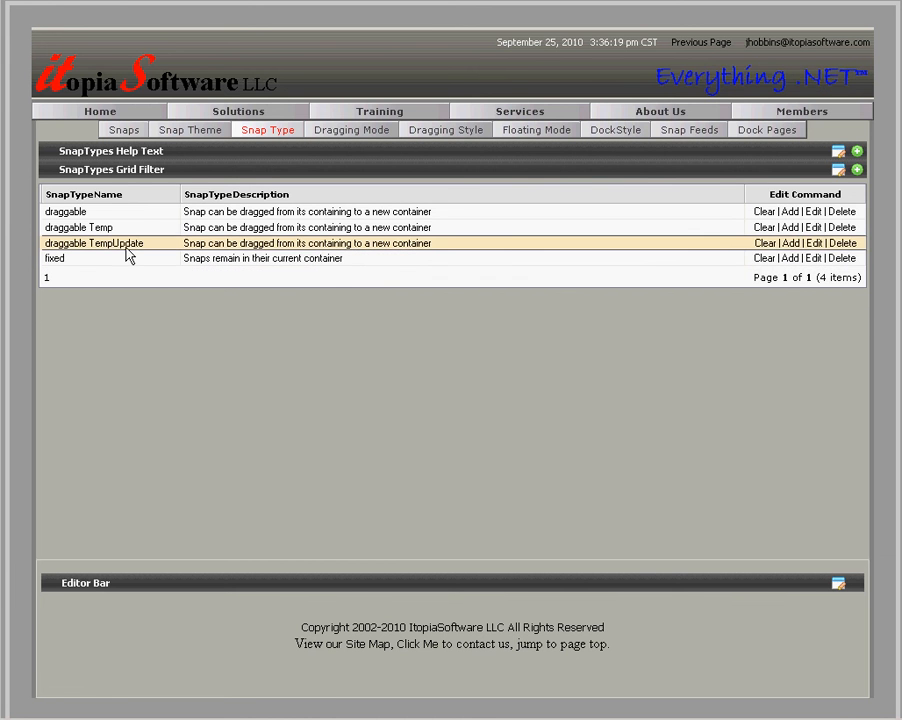
{"action": "left_click", "coordinate": [837, 246]}
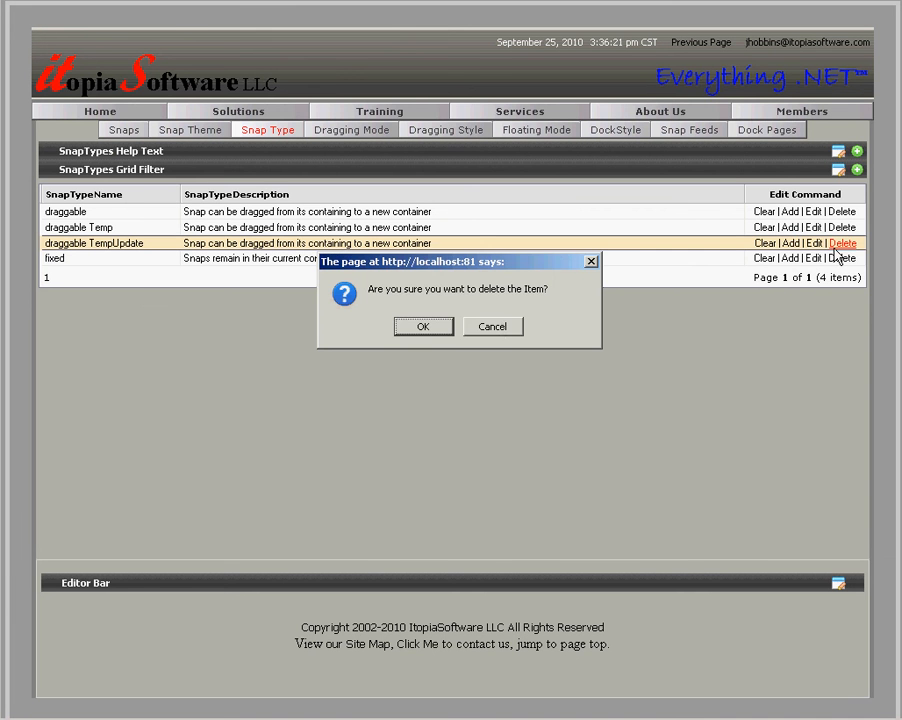
{"action": "left_click", "coordinate": [499, 330]}
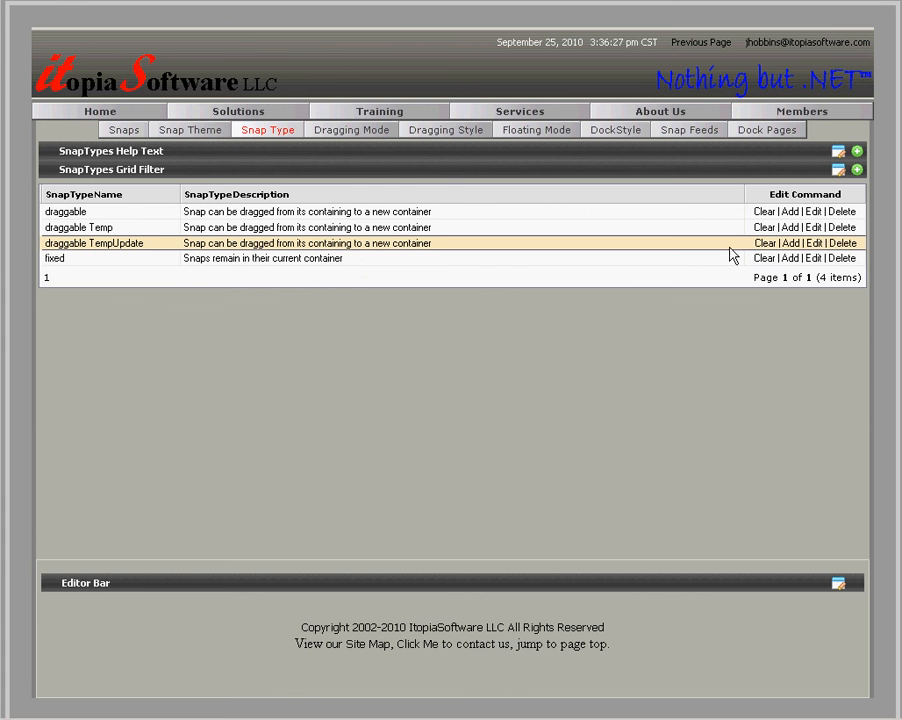
{"action": "left_click", "coordinate": [841, 244]}
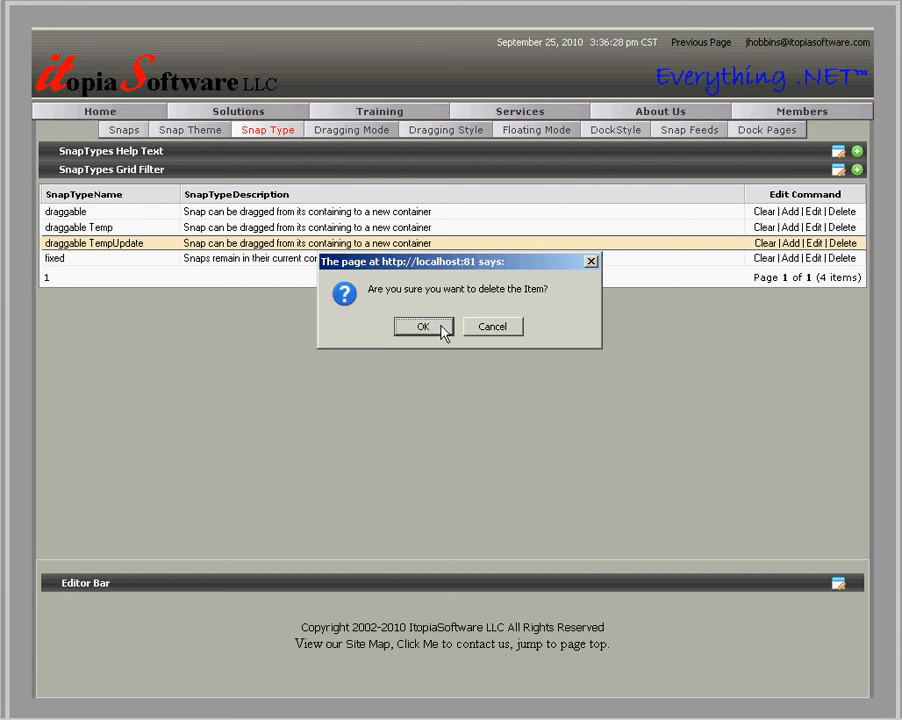
{"action": "key", "text": "Return"}
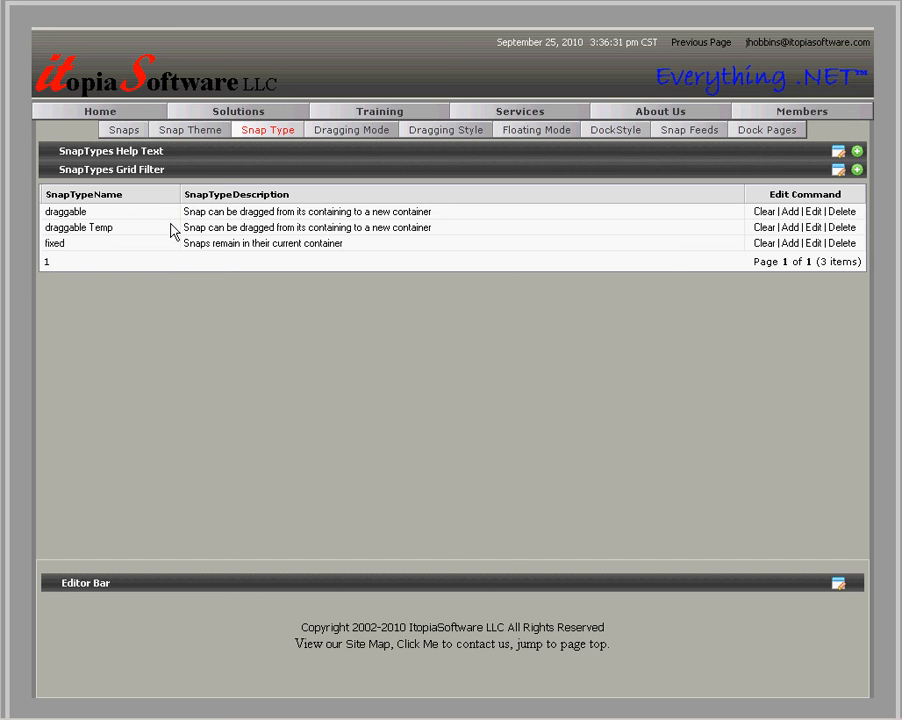
{"action": "left_click", "coordinate": [843, 228]}
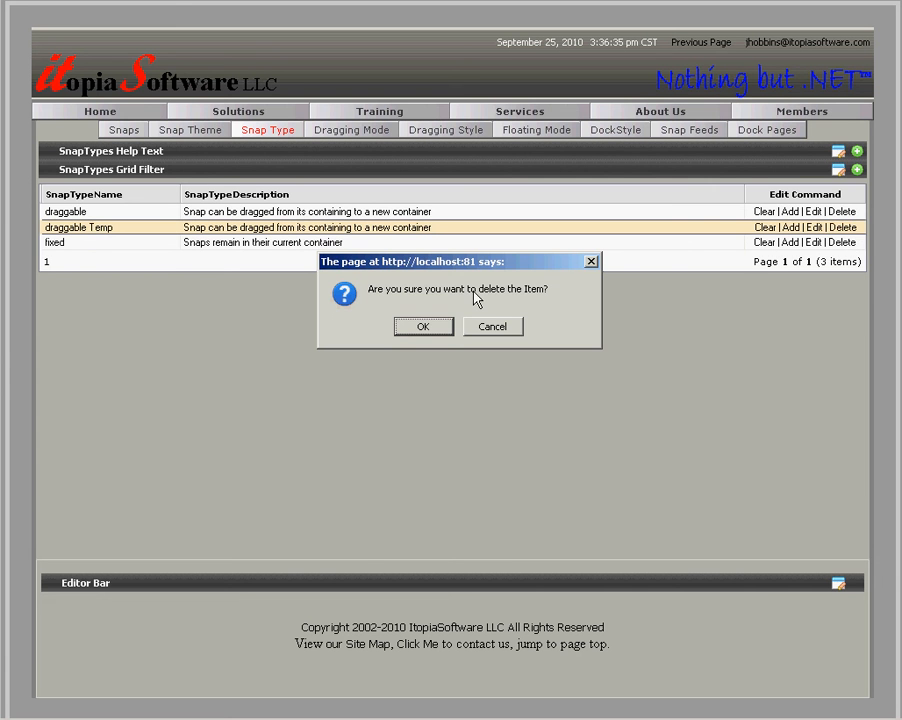
{"action": "left_click", "coordinate": [423, 327]}
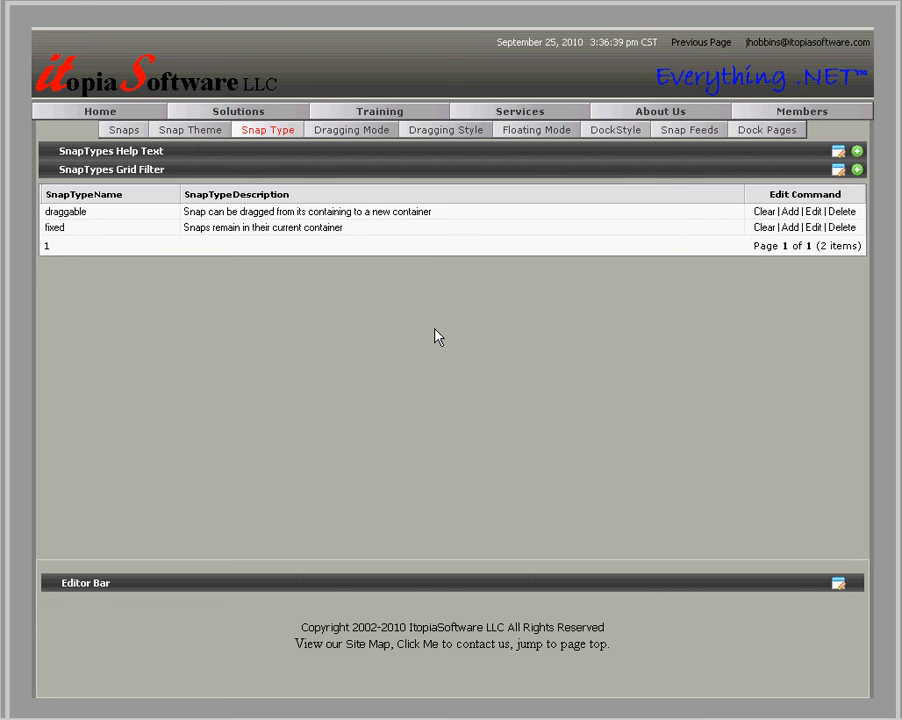